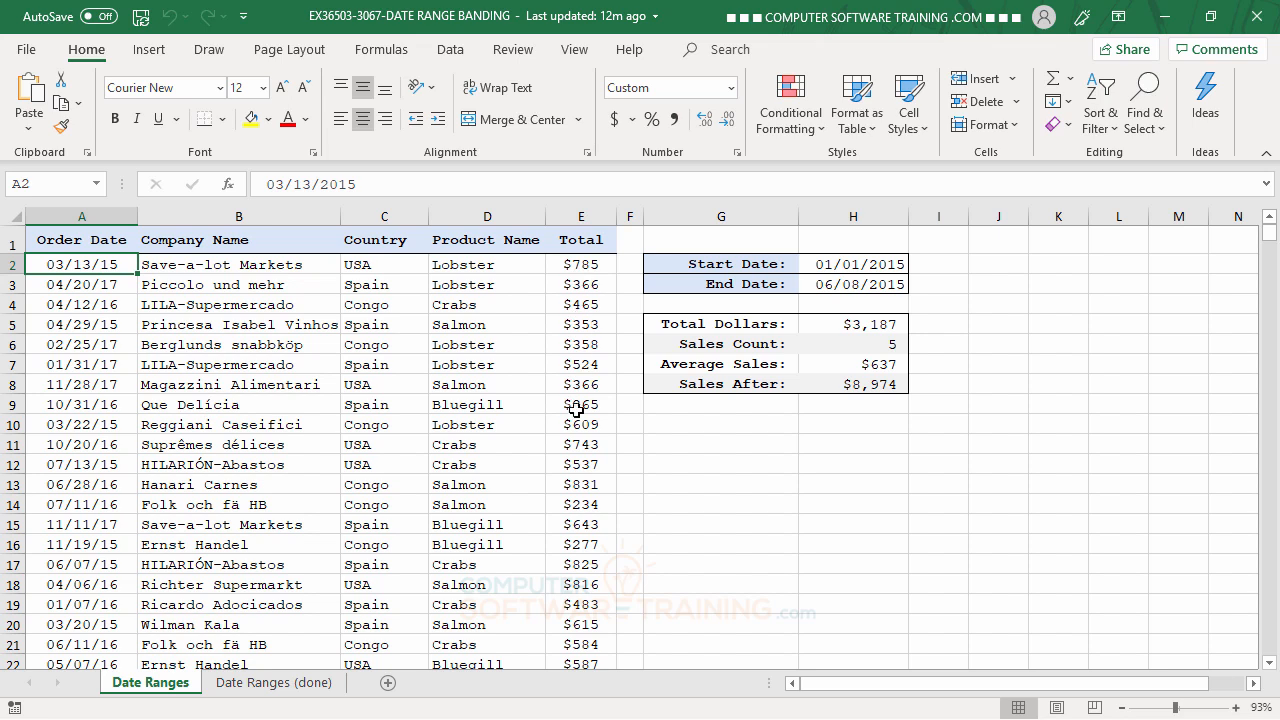
Inspect the Total Dollars (H5) and Sales Count (H6) summary formulas
click(862, 326)
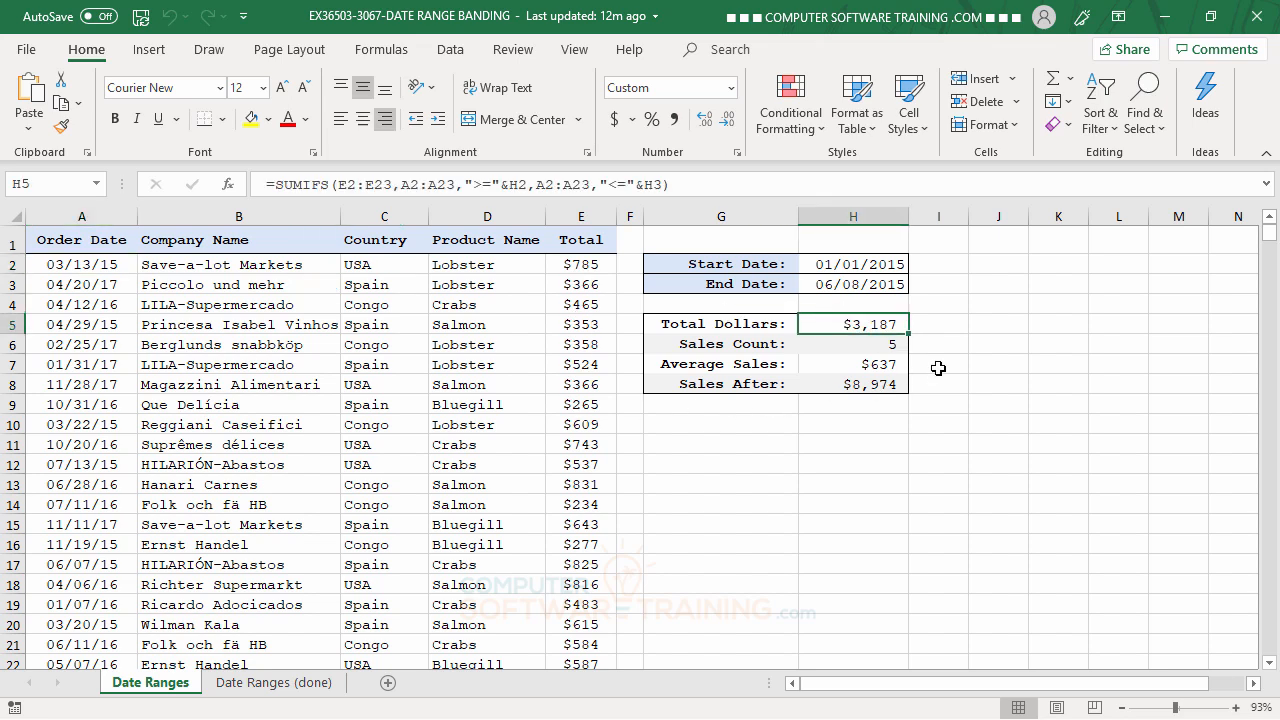
click(882, 344)
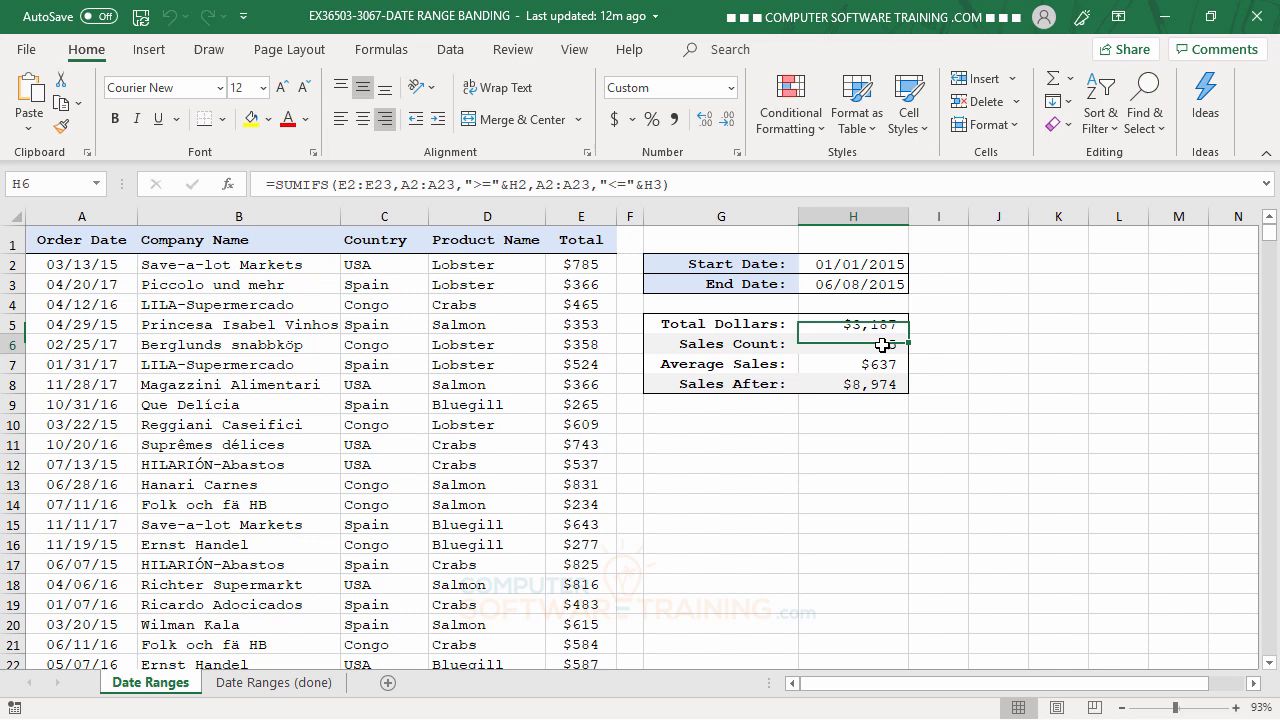
click(895, 504)
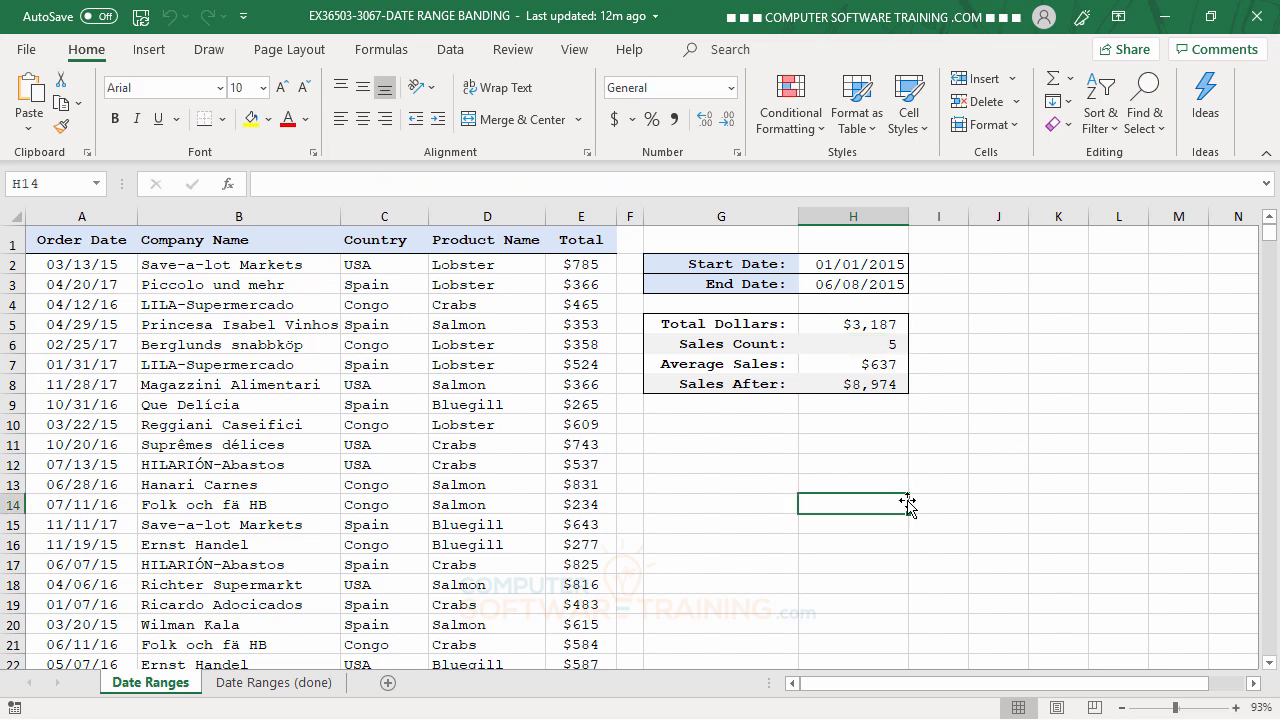
click(862, 328)
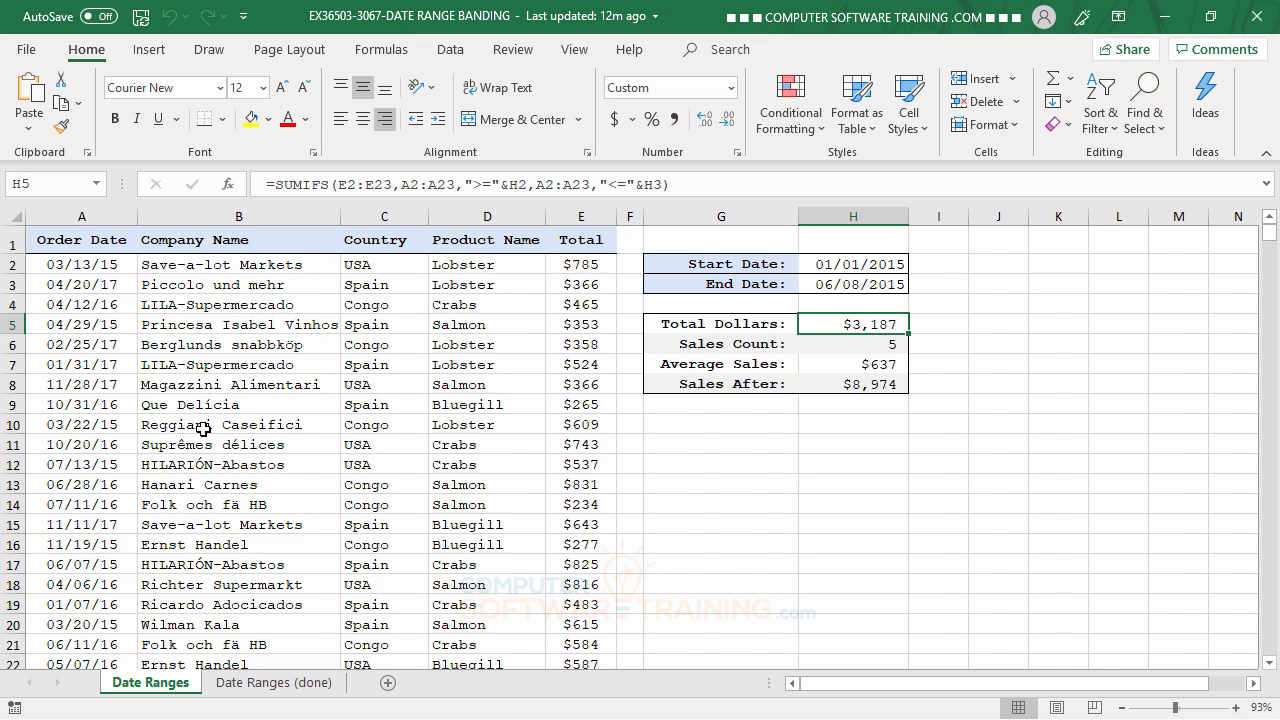
scroll(526, 477, down, 2)
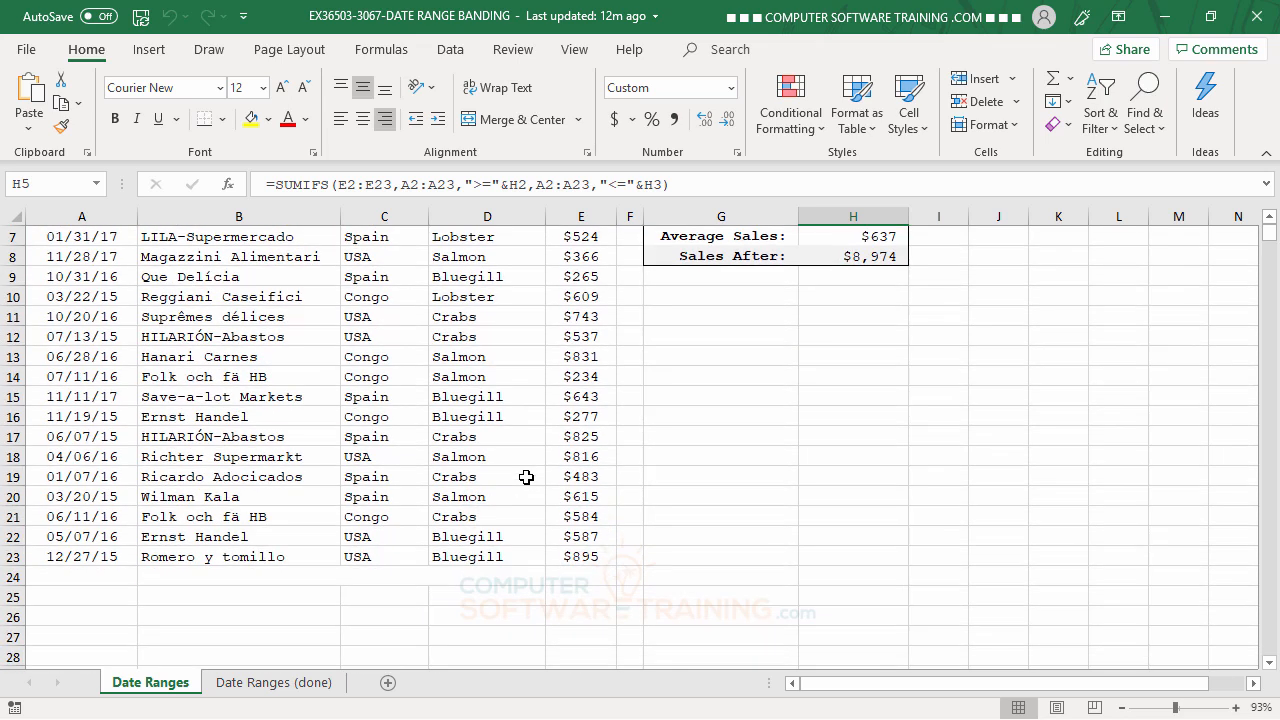
scroll(526, 477, up, 2)
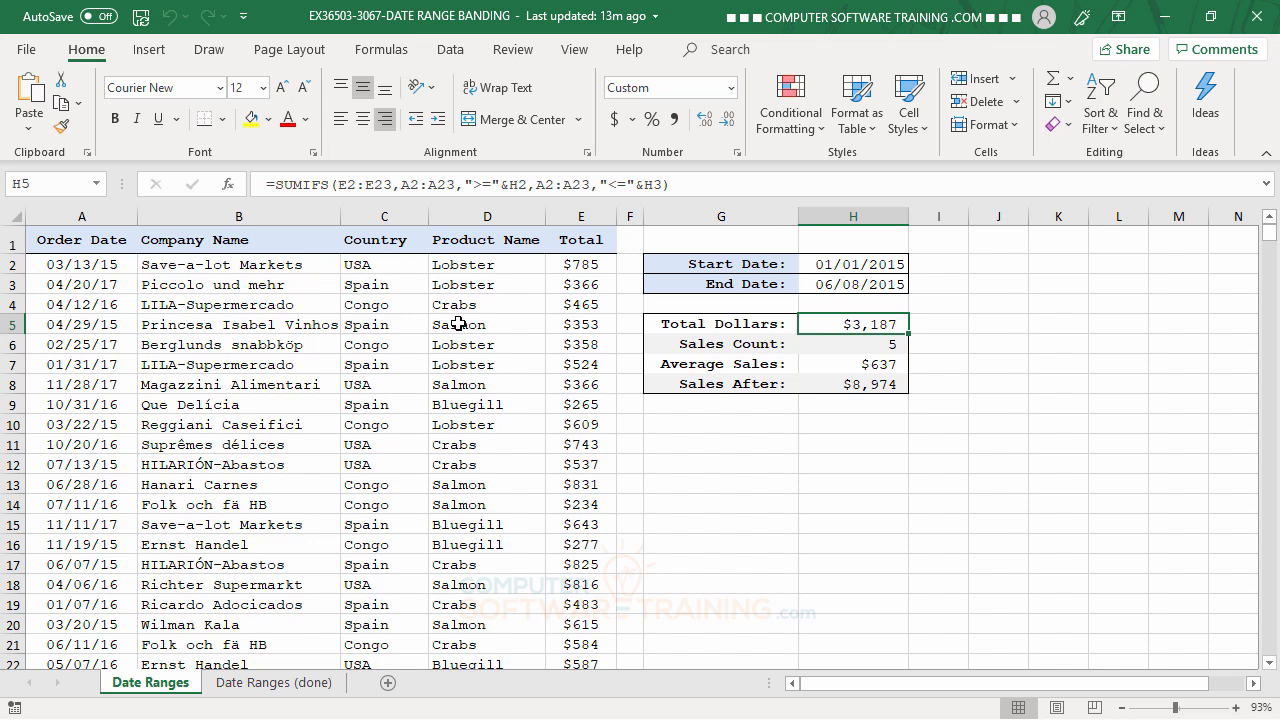
Preview the Date Ranges (done) sheet, then select order rows A2:E23 on Date Ranges
click(290, 688)
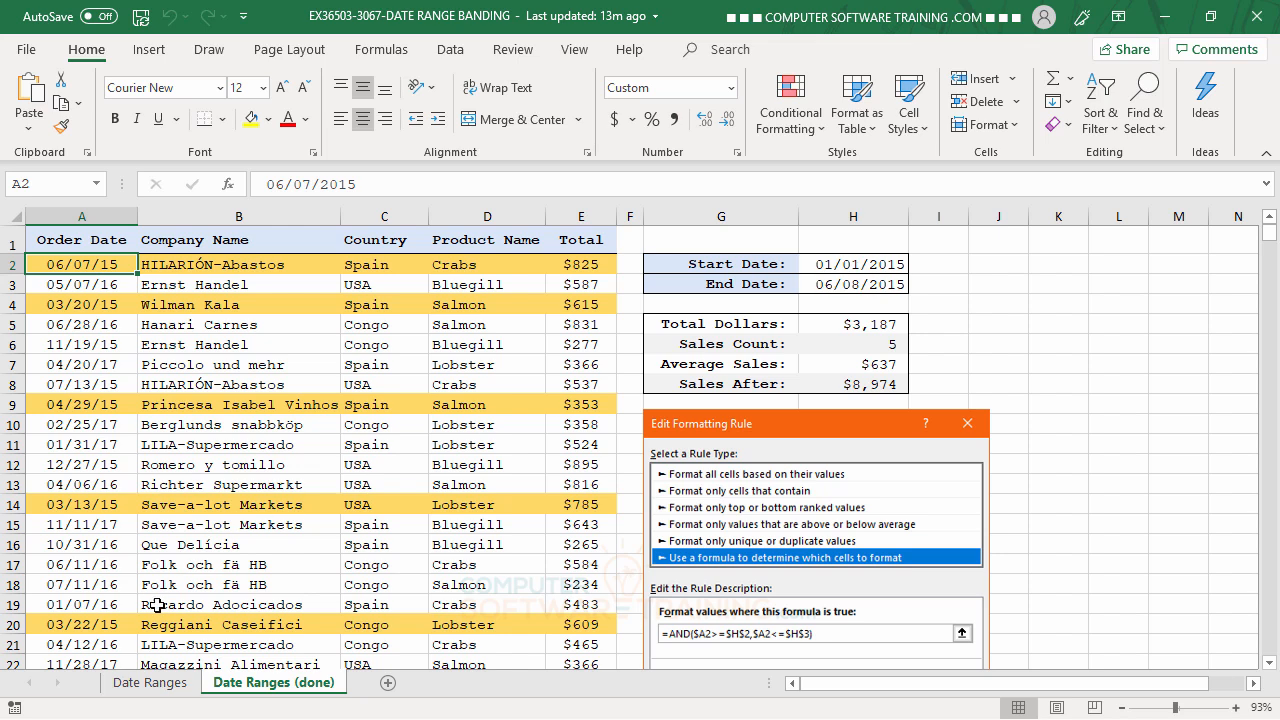
click(152, 683)
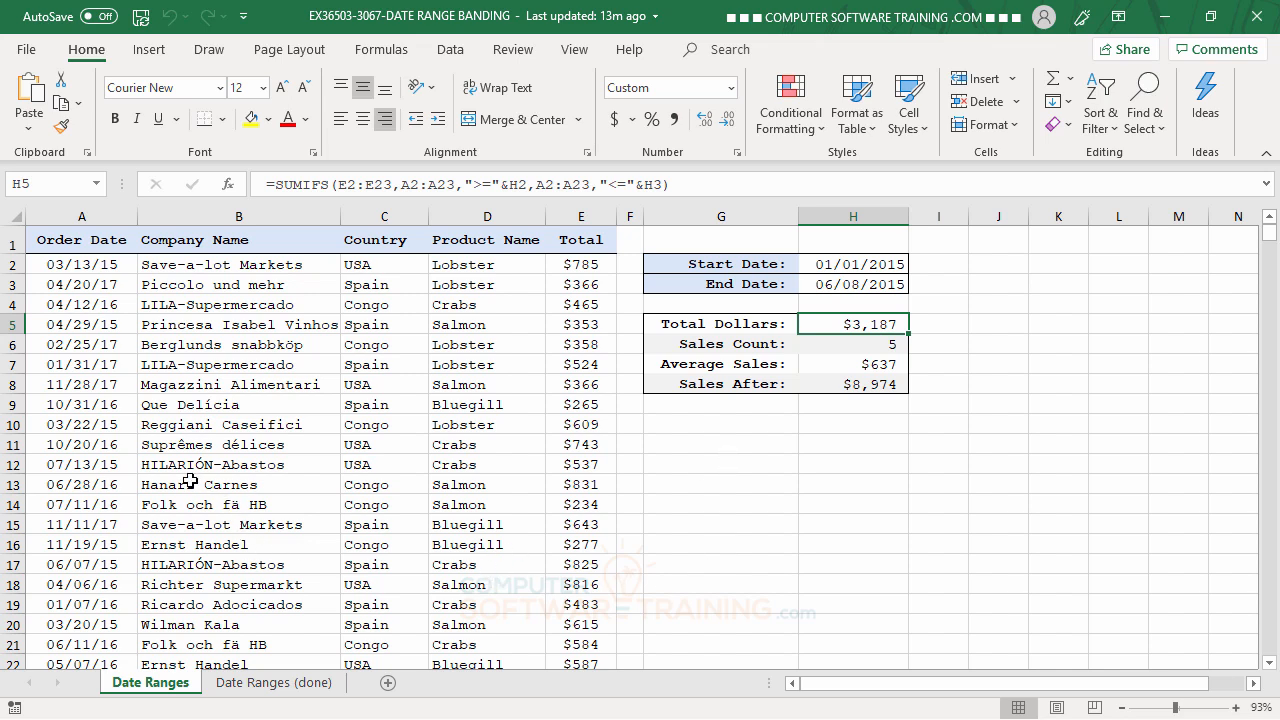
drag(70, 265, 566, 641)
scroll(753, 590, up, 1)
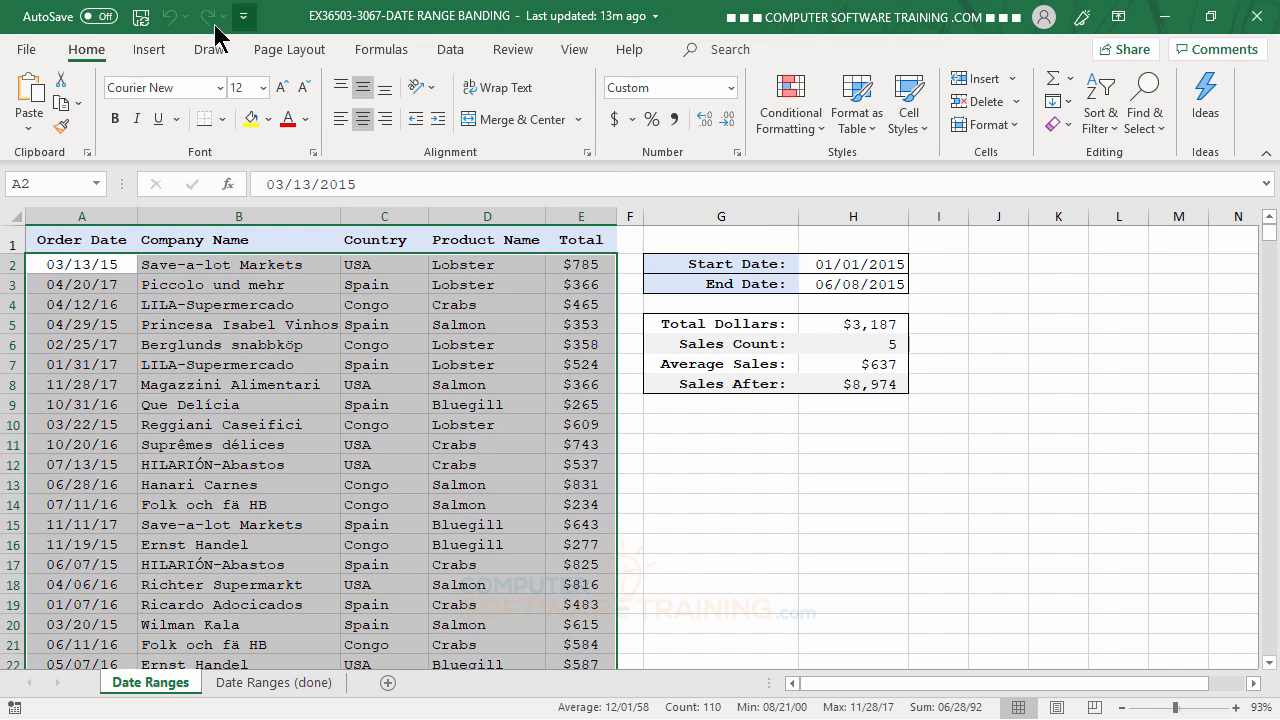
Create a new conditional formatting rule of type 'Use a formula to determine which cells to format'
click(793, 122)
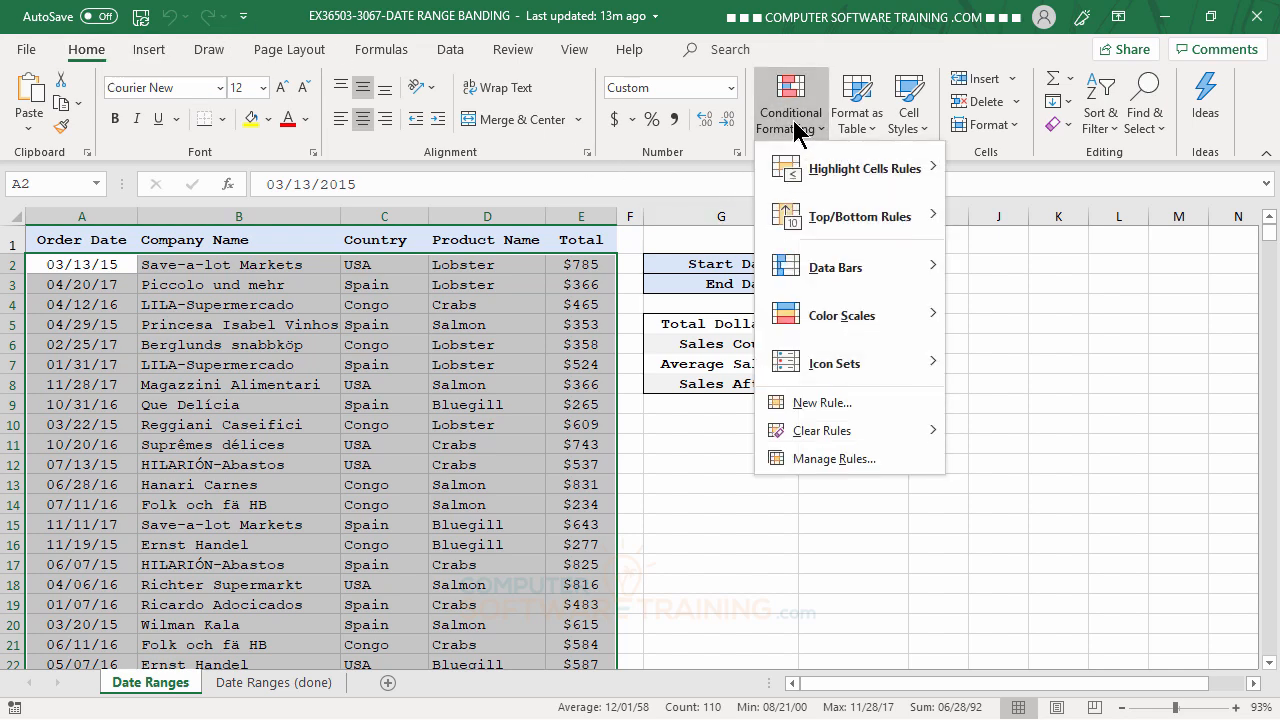
click(820, 410)
drag(1034, 306, 980, 313)
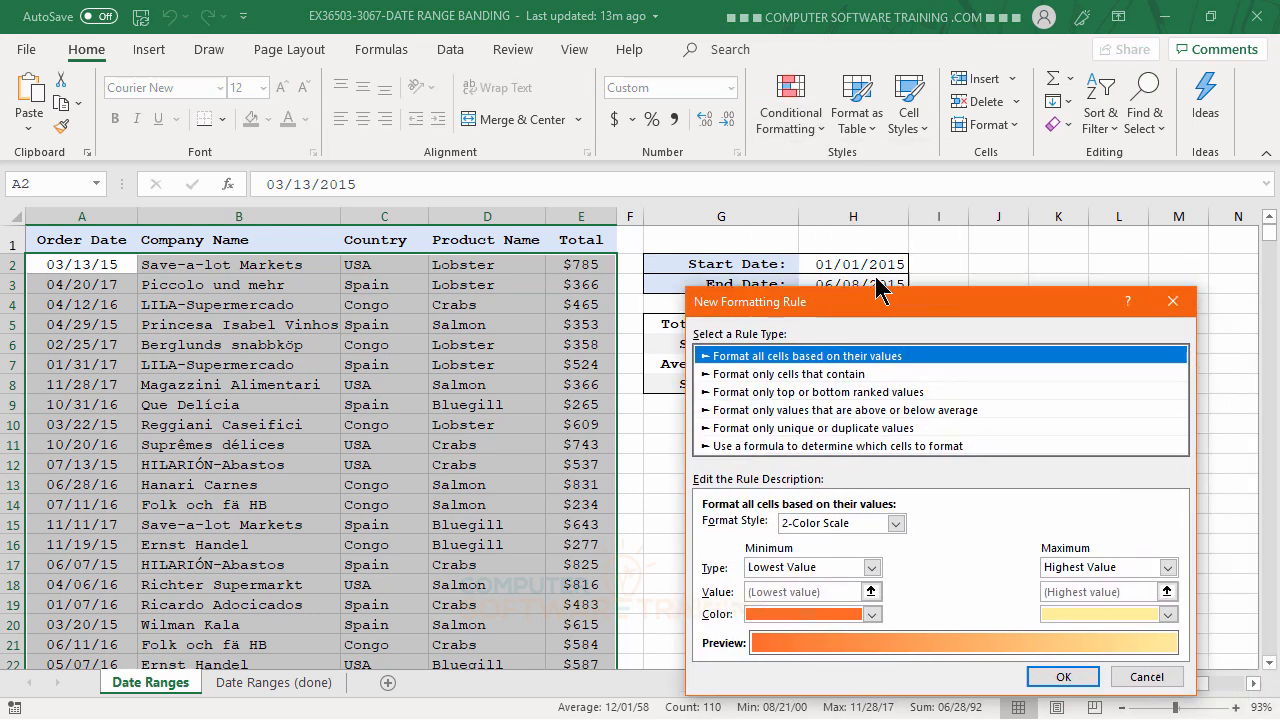
drag(901, 303, 834, 229)
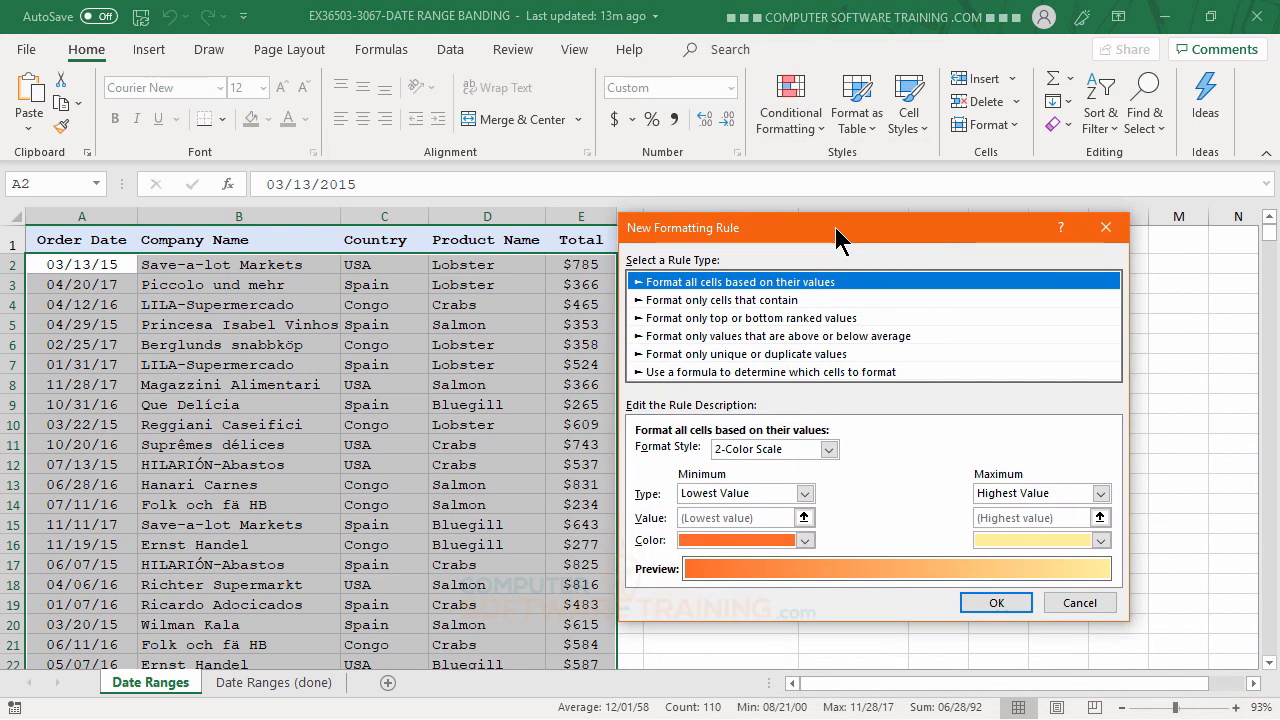
click(690, 373)
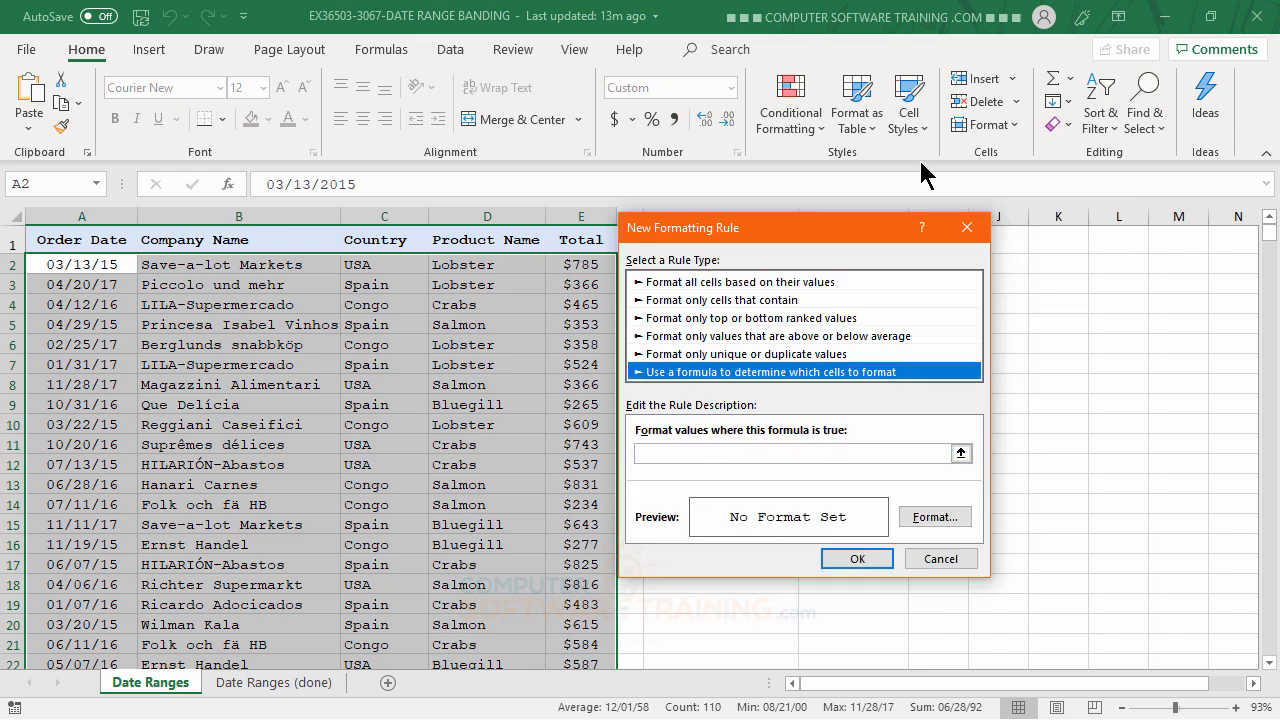
drag(836, 230, 1030, 315)
Begin the rule formula as =AND( with order date $A2 followed by >=
click(865, 545)
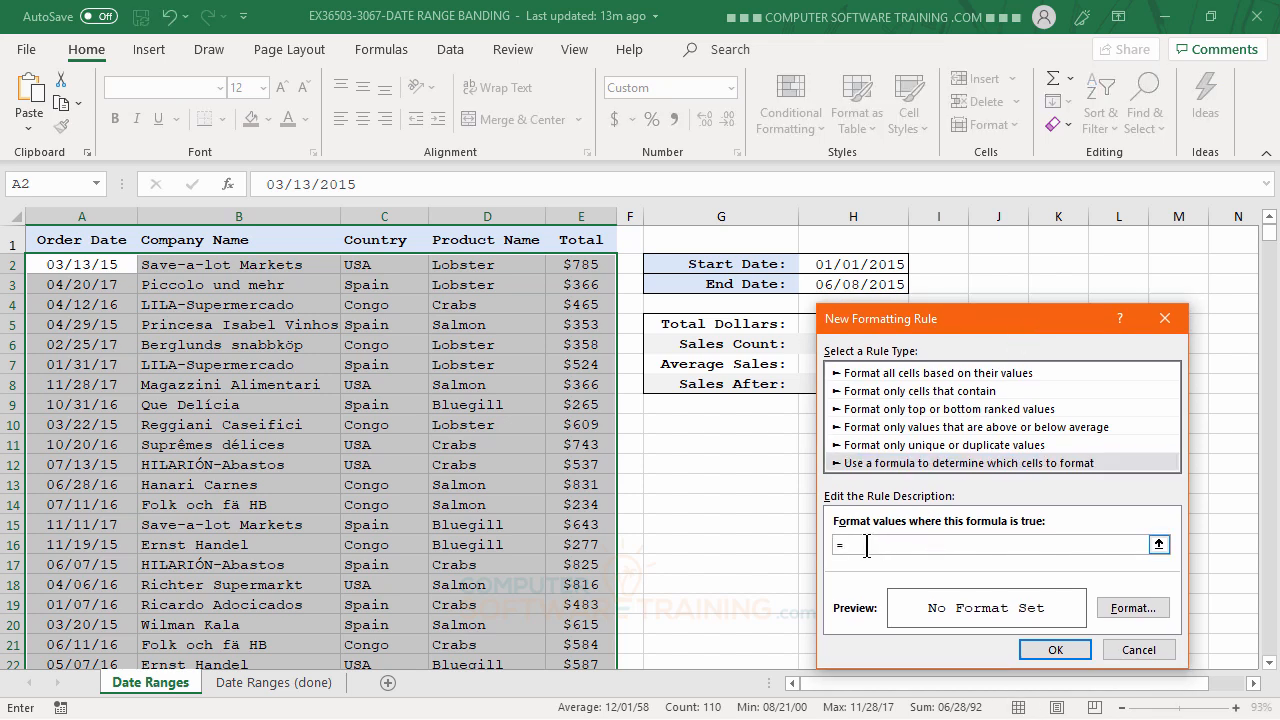
text(=AND)
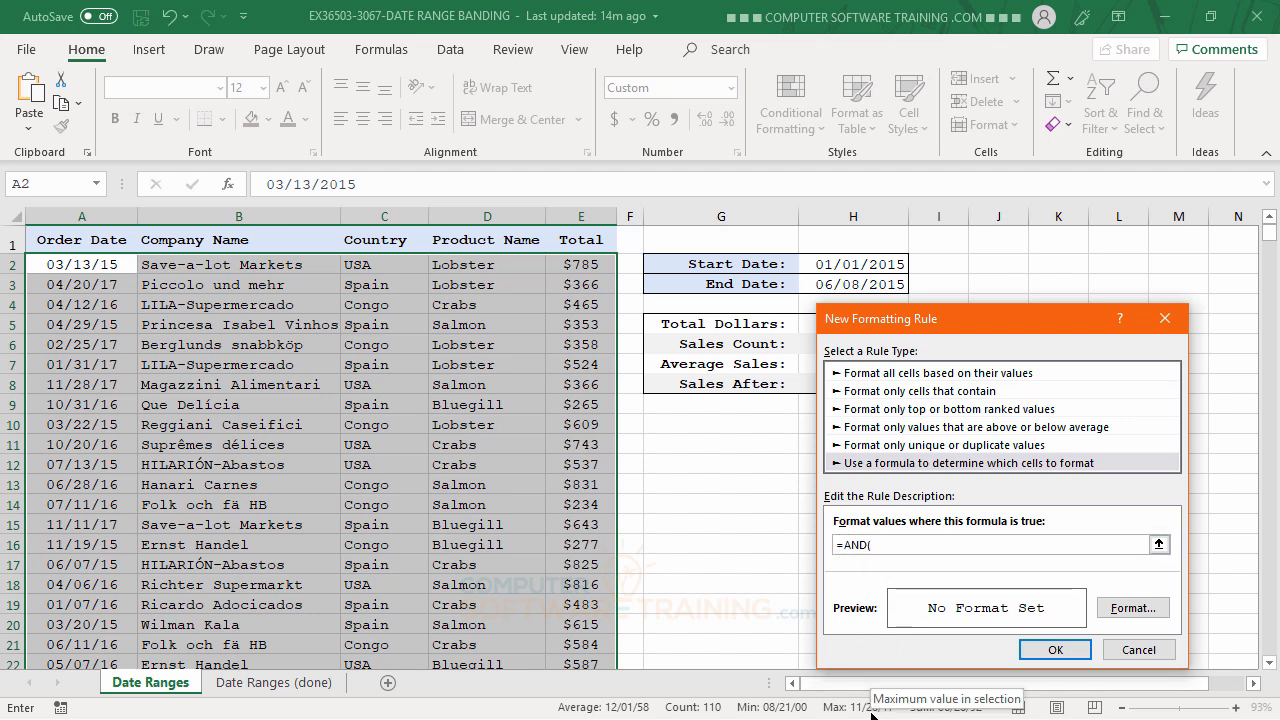
text(()
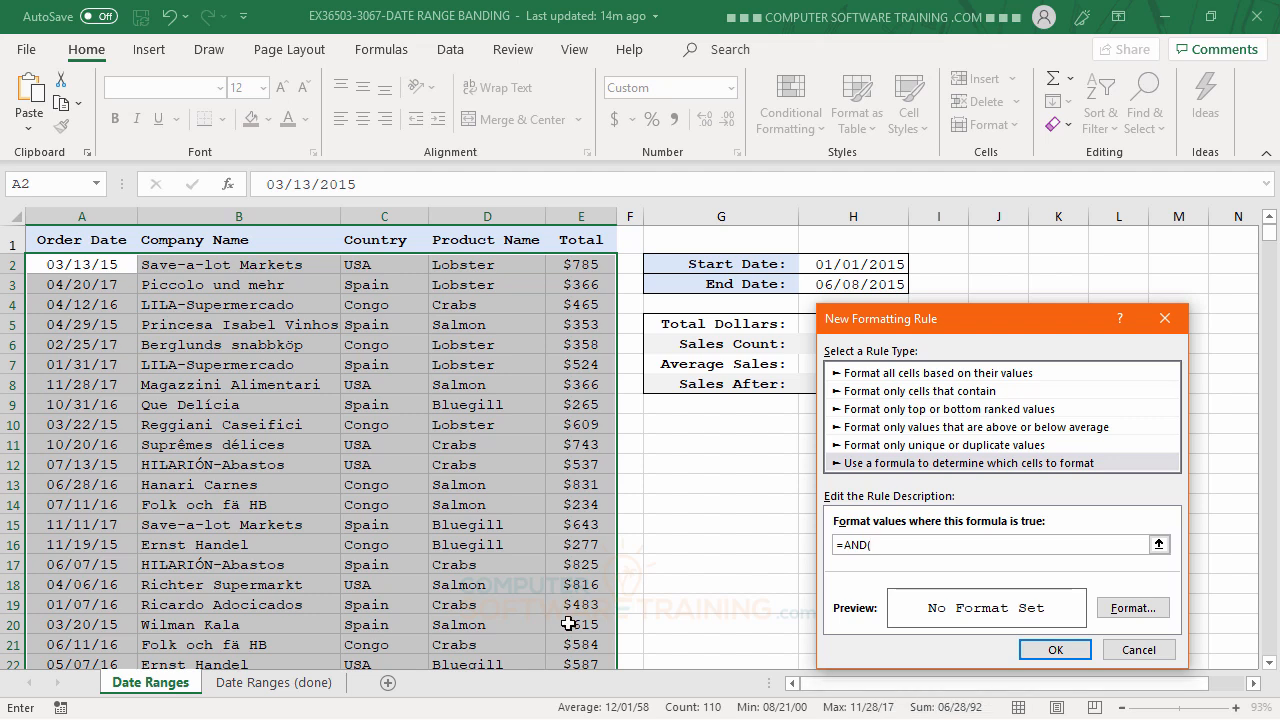
click(73, 267)
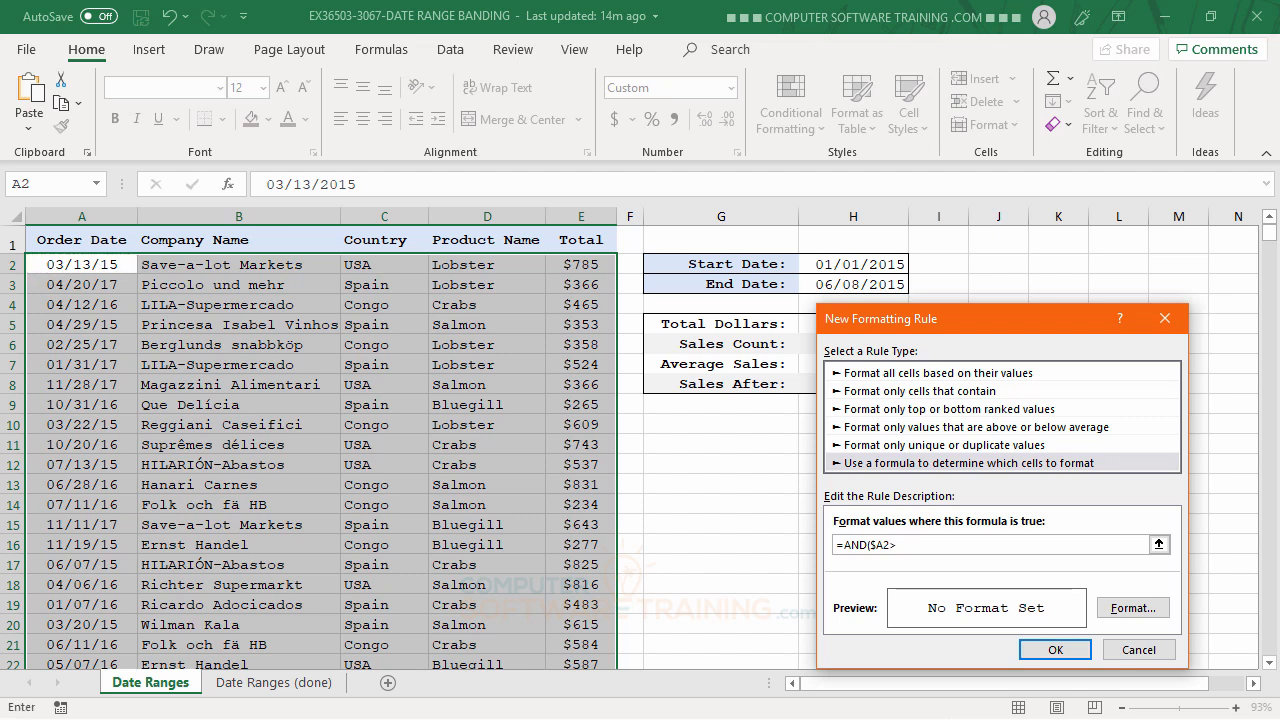
text(=)
Complete the formula as =AND($A2>=H2,$A2<=H3), comparing order dates with start and end dates
click(861, 263)
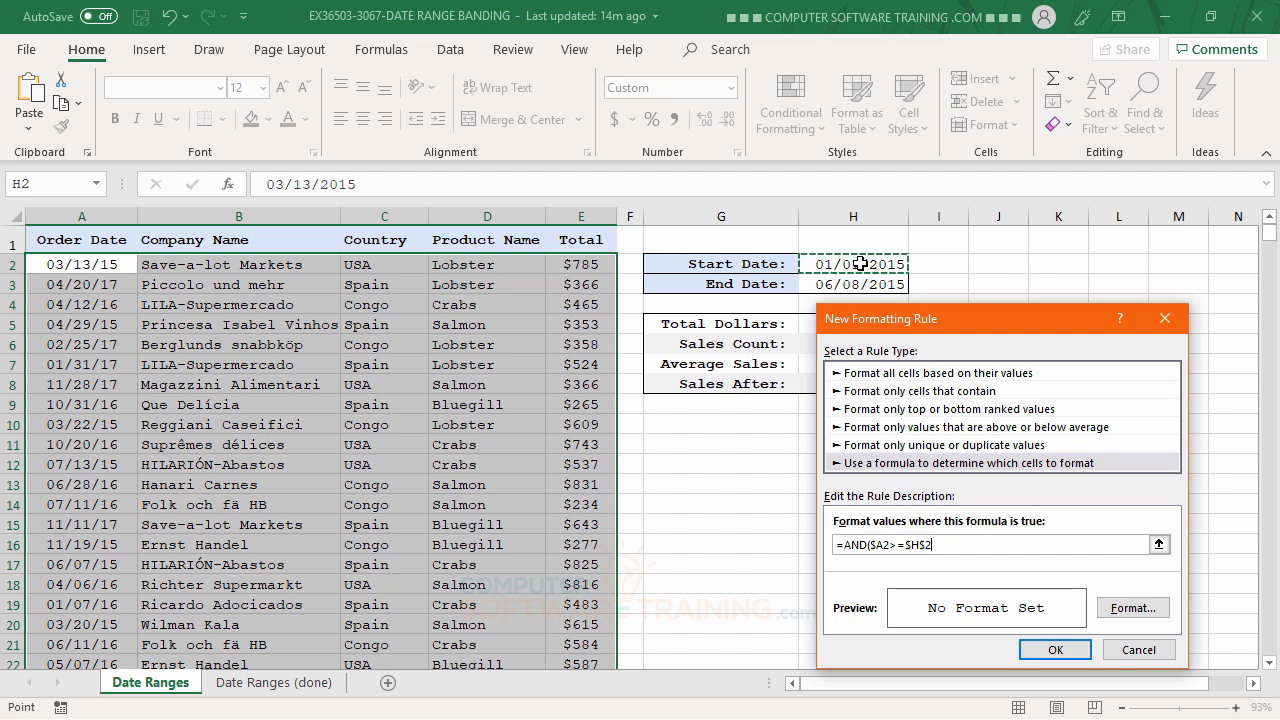
text(,)
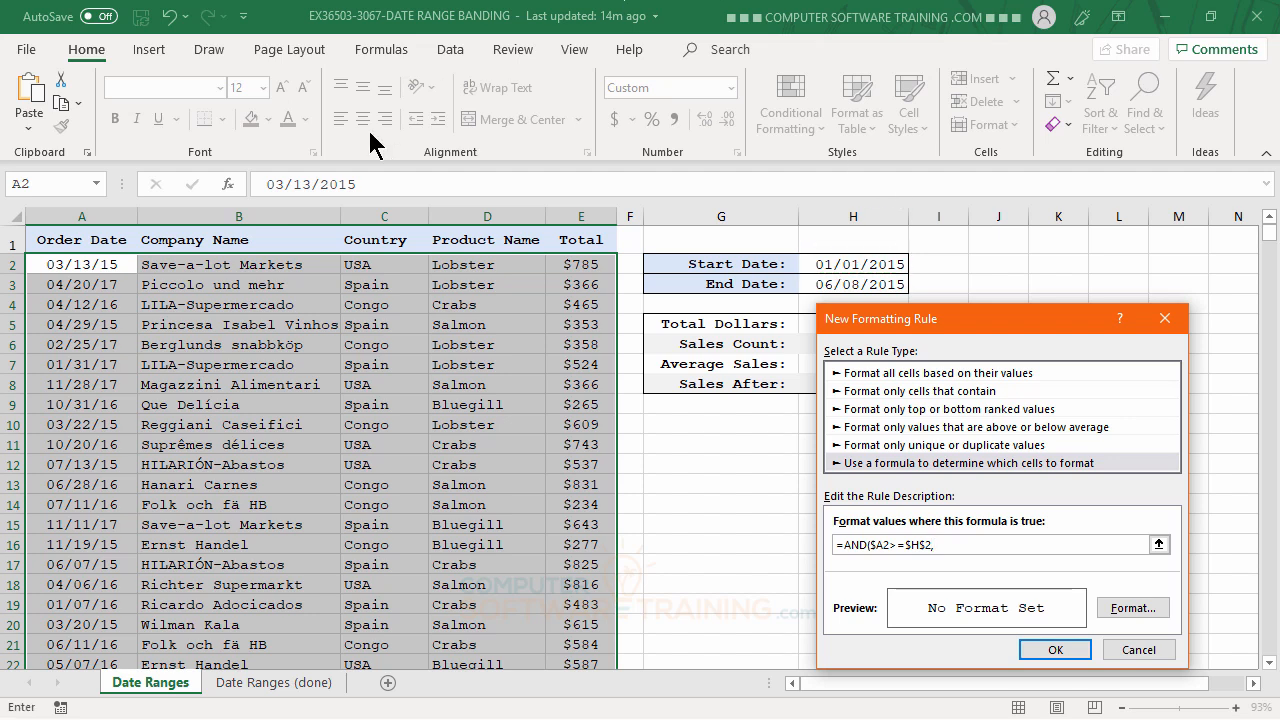
click(92, 265)
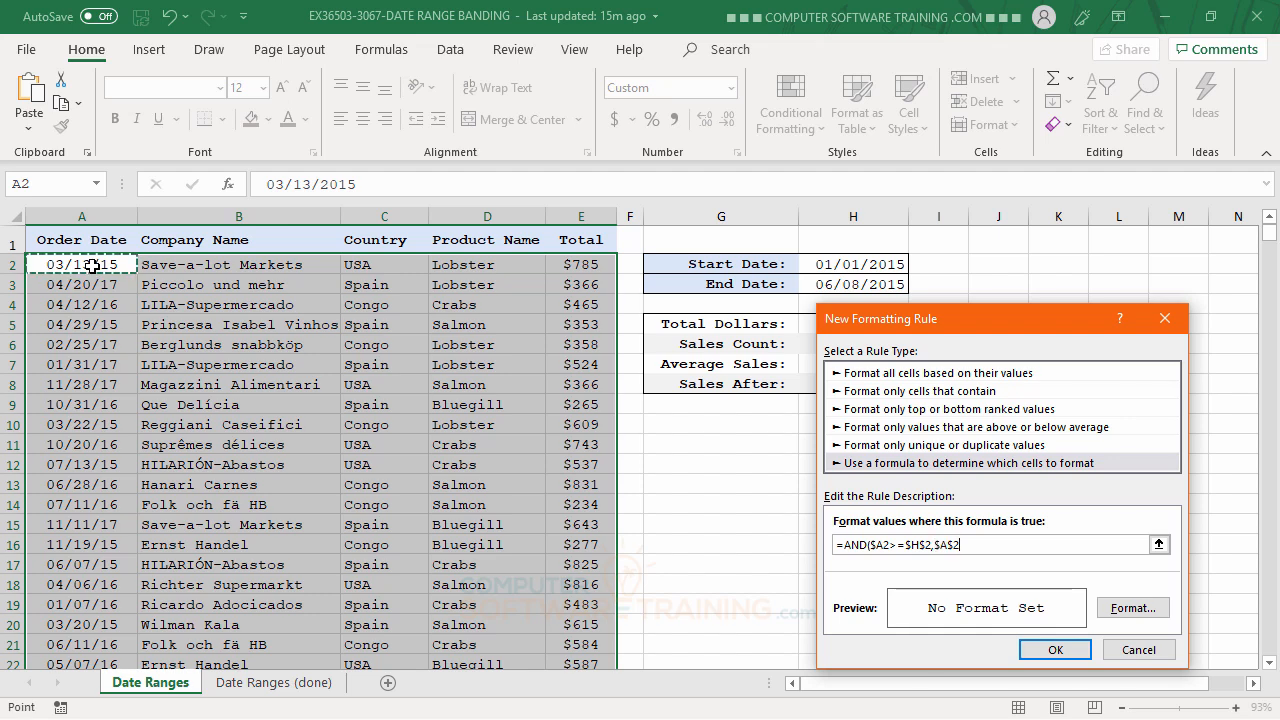
key(F4)
key(F4)
text(<=)
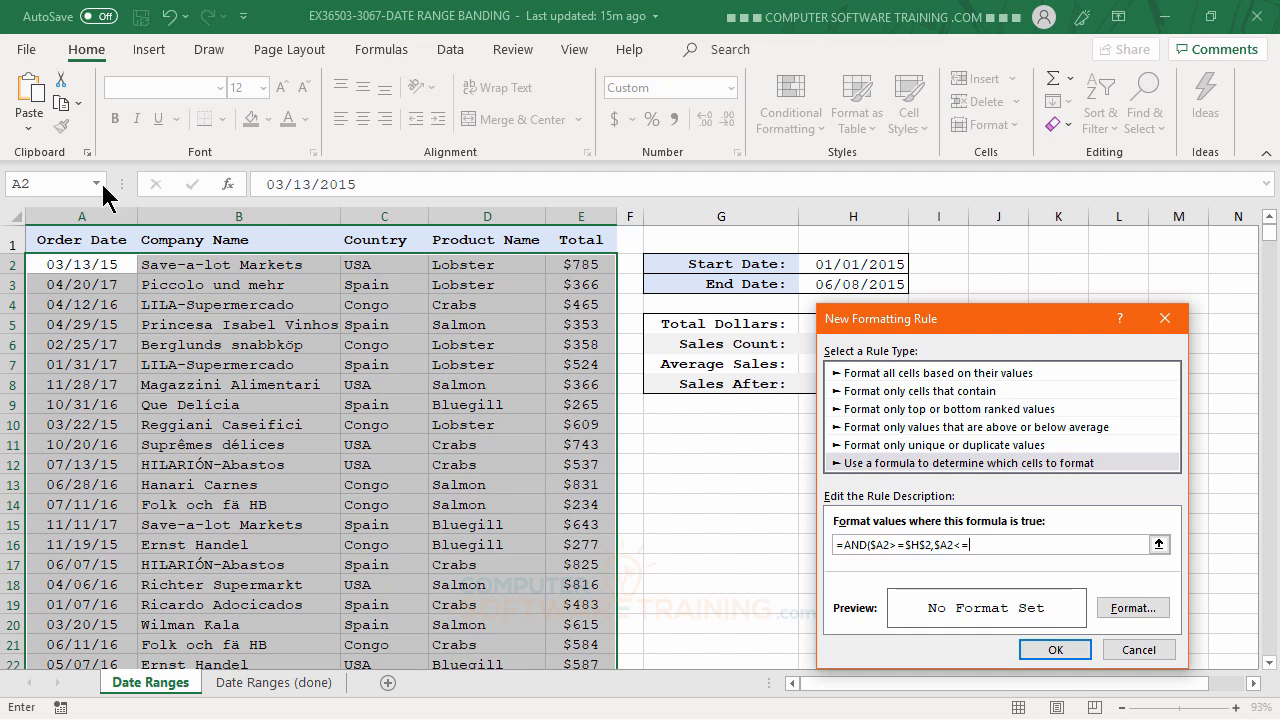
click(868, 286)
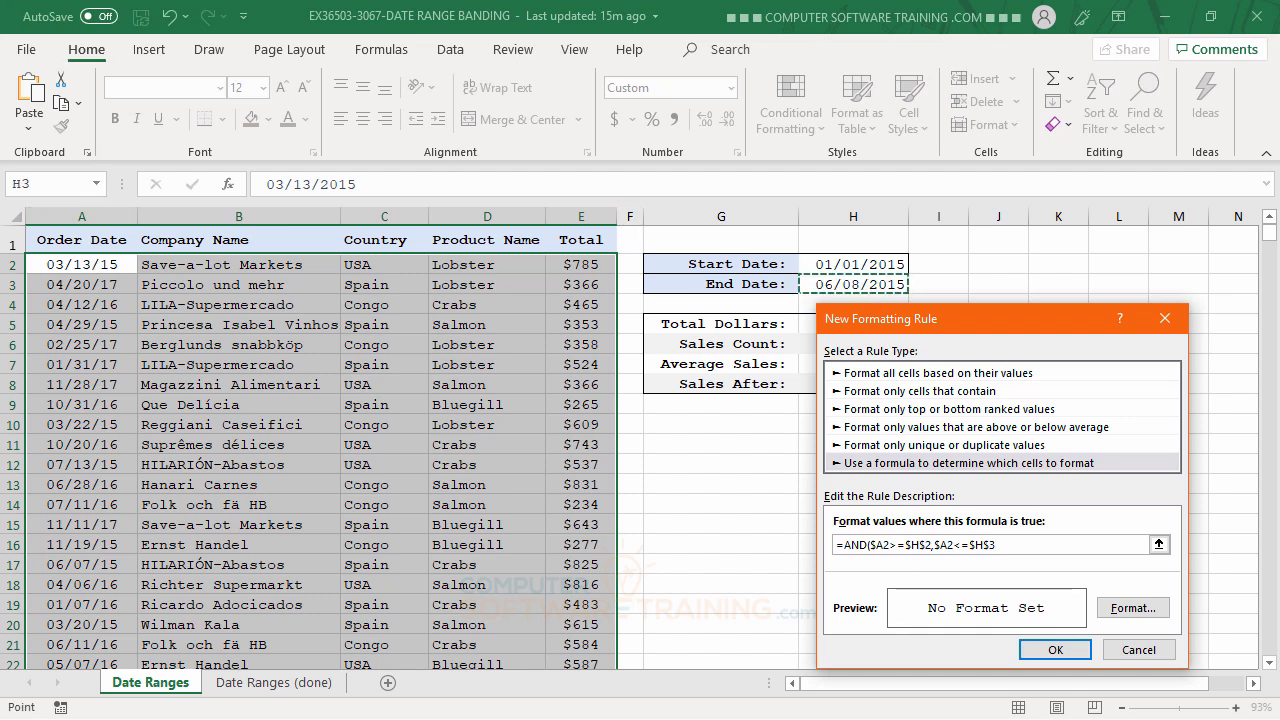
text())
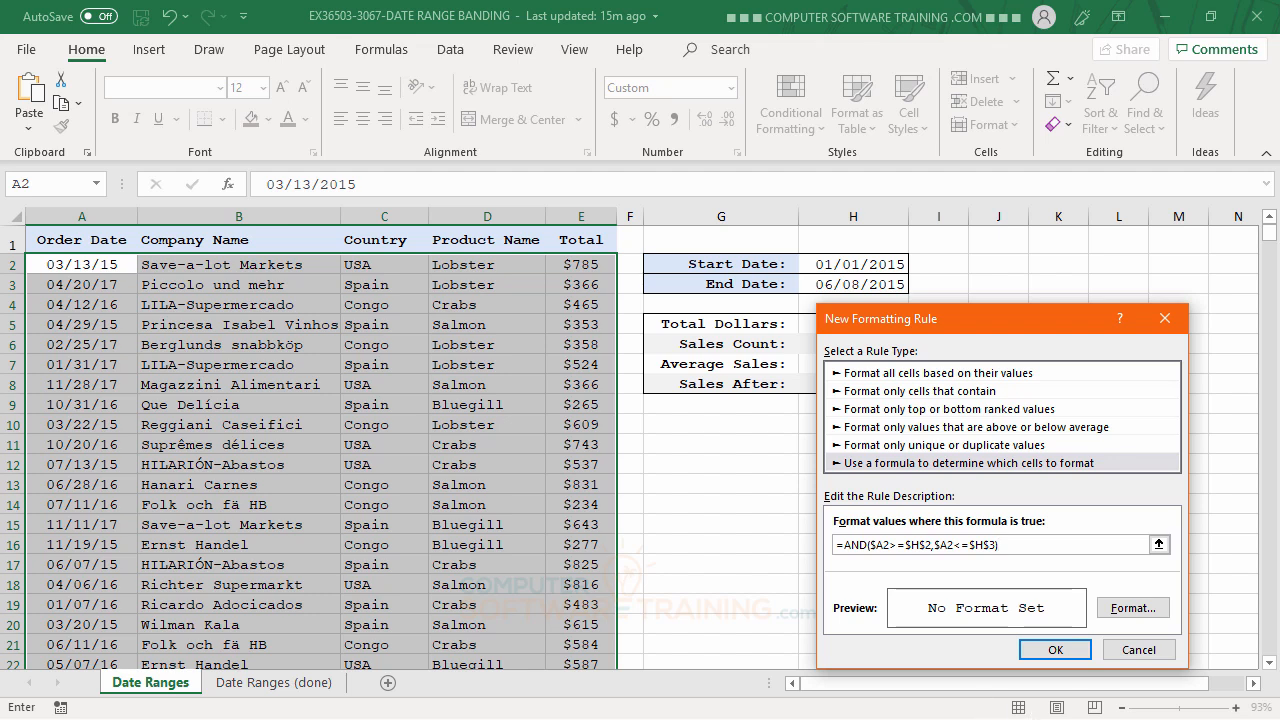
Give the date-range rule a light gold background fill
click(1135, 610)
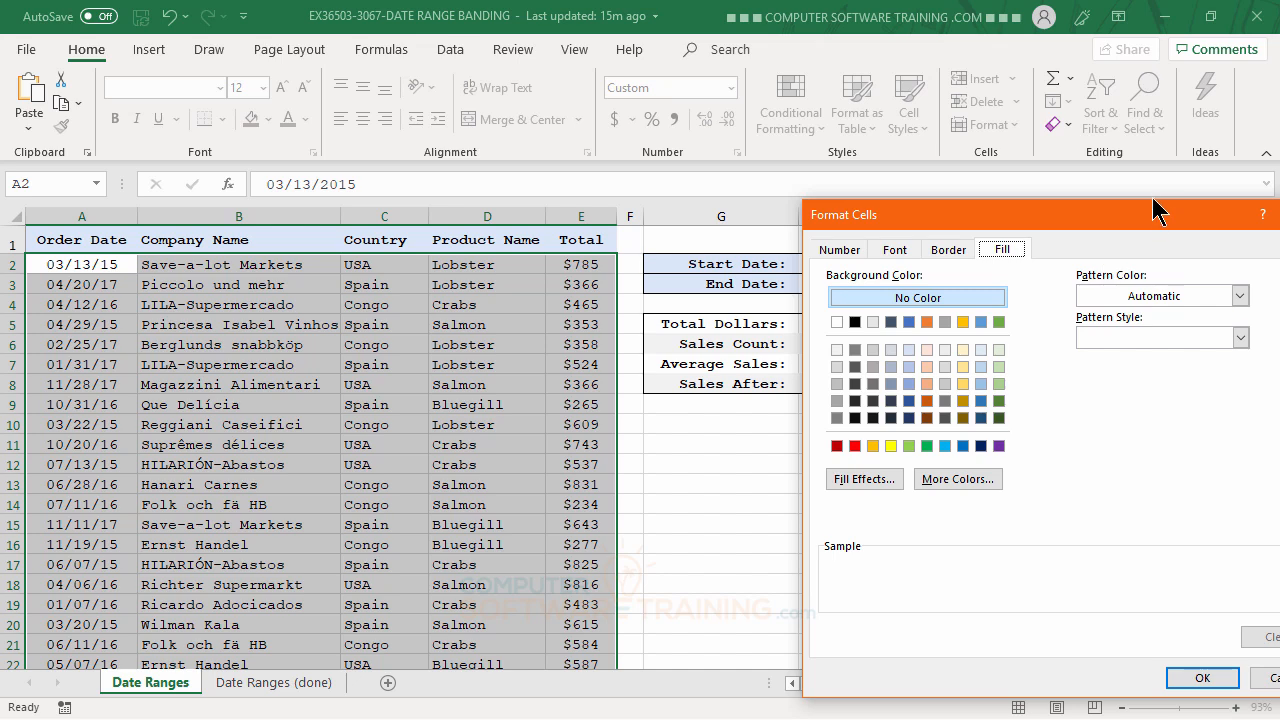
drag(1146, 218, 986, 121)
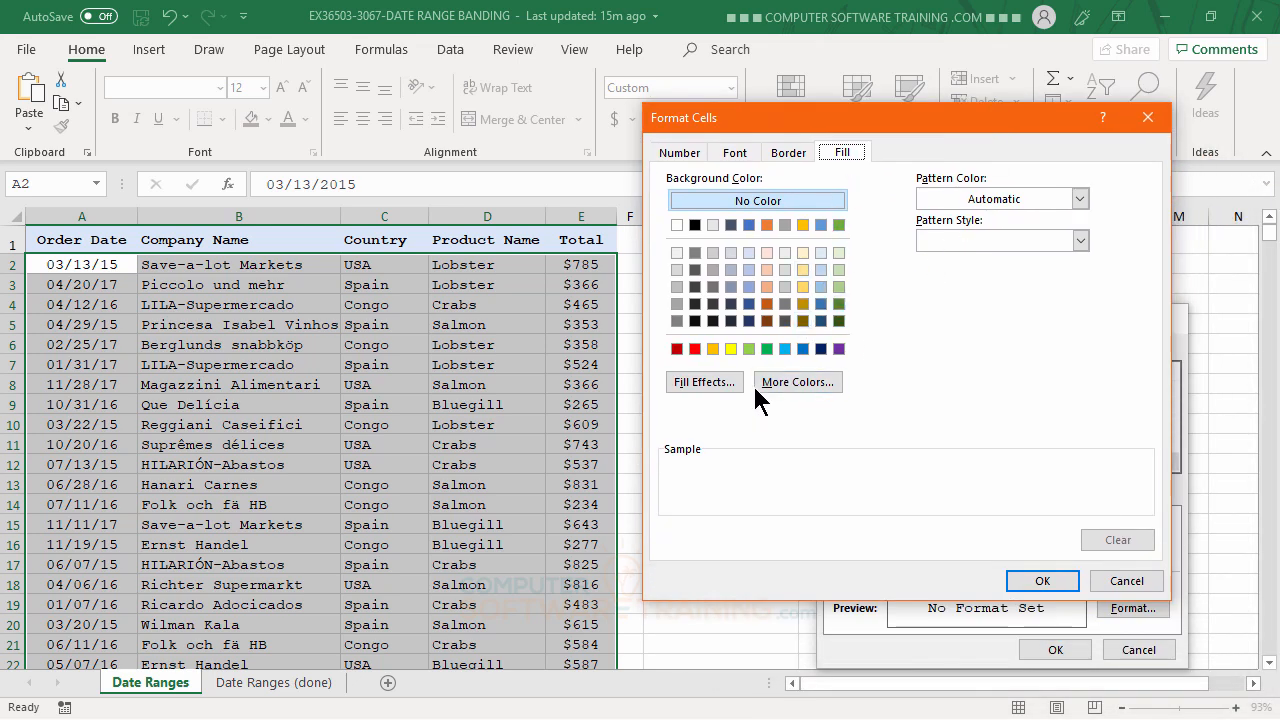
click(802, 287)
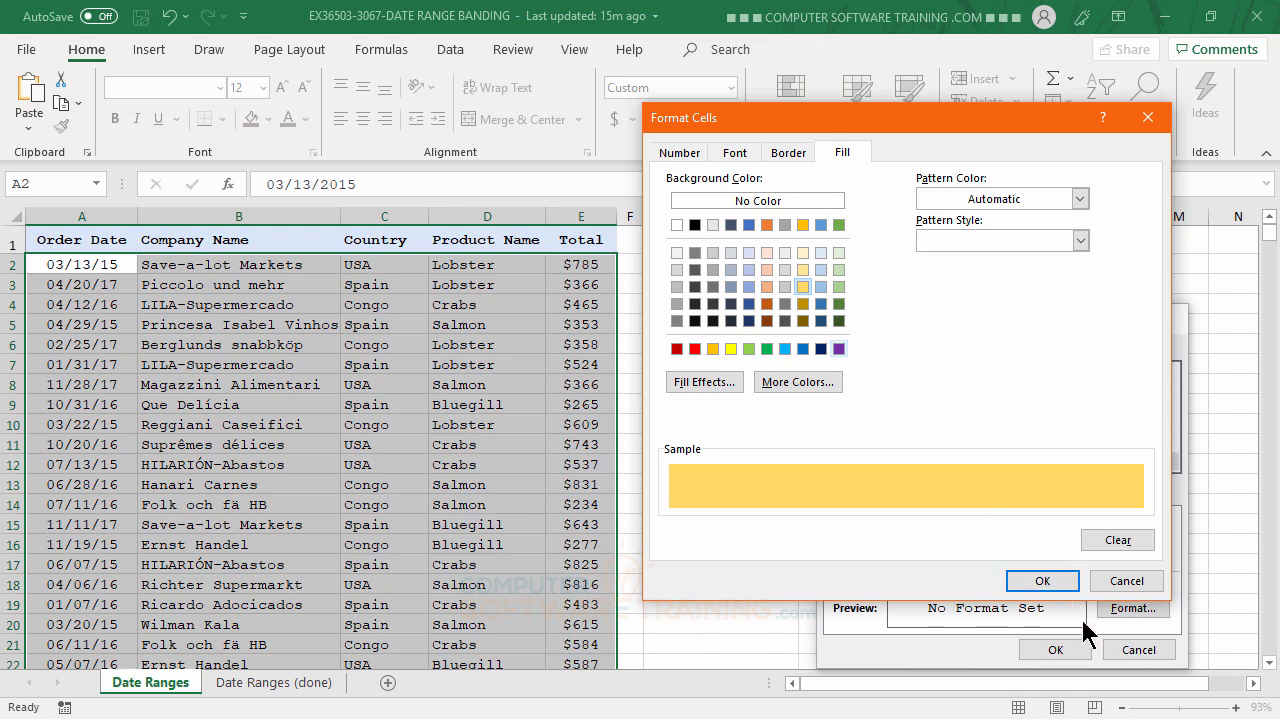
click(1051, 585)
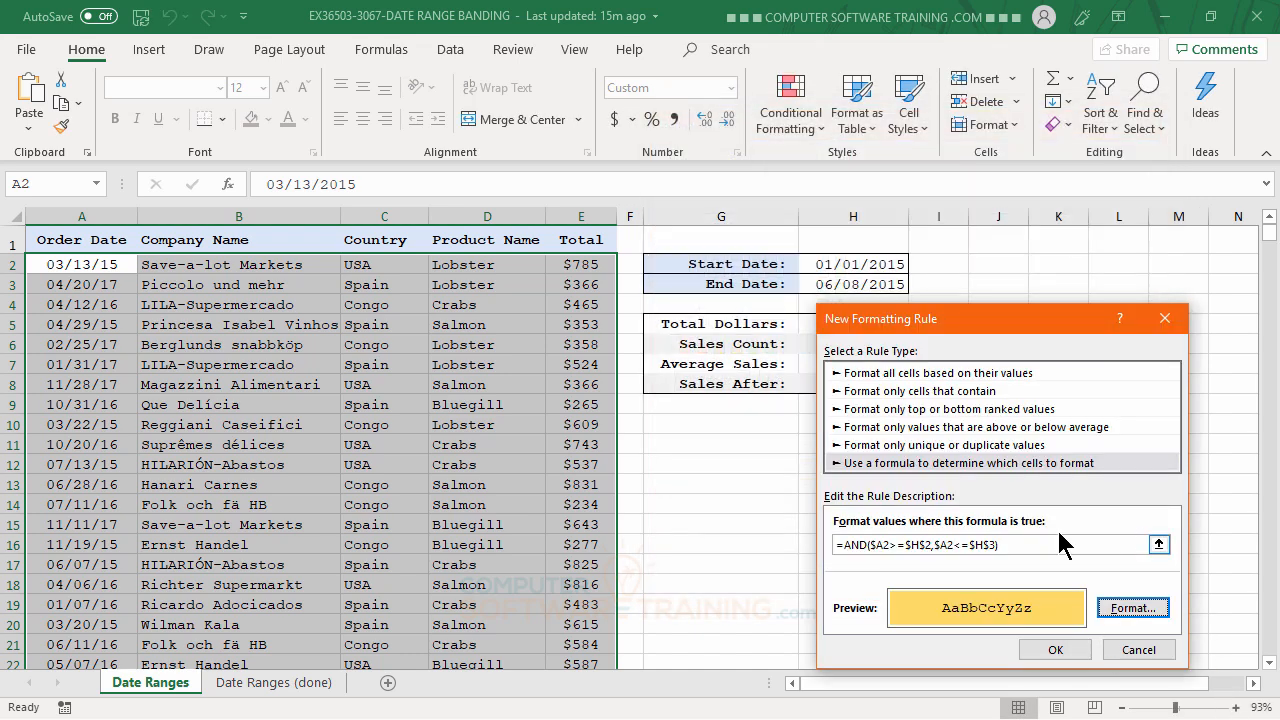
Apply the gold highlighting rule to the order rows A2:E23
click(1058, 650)
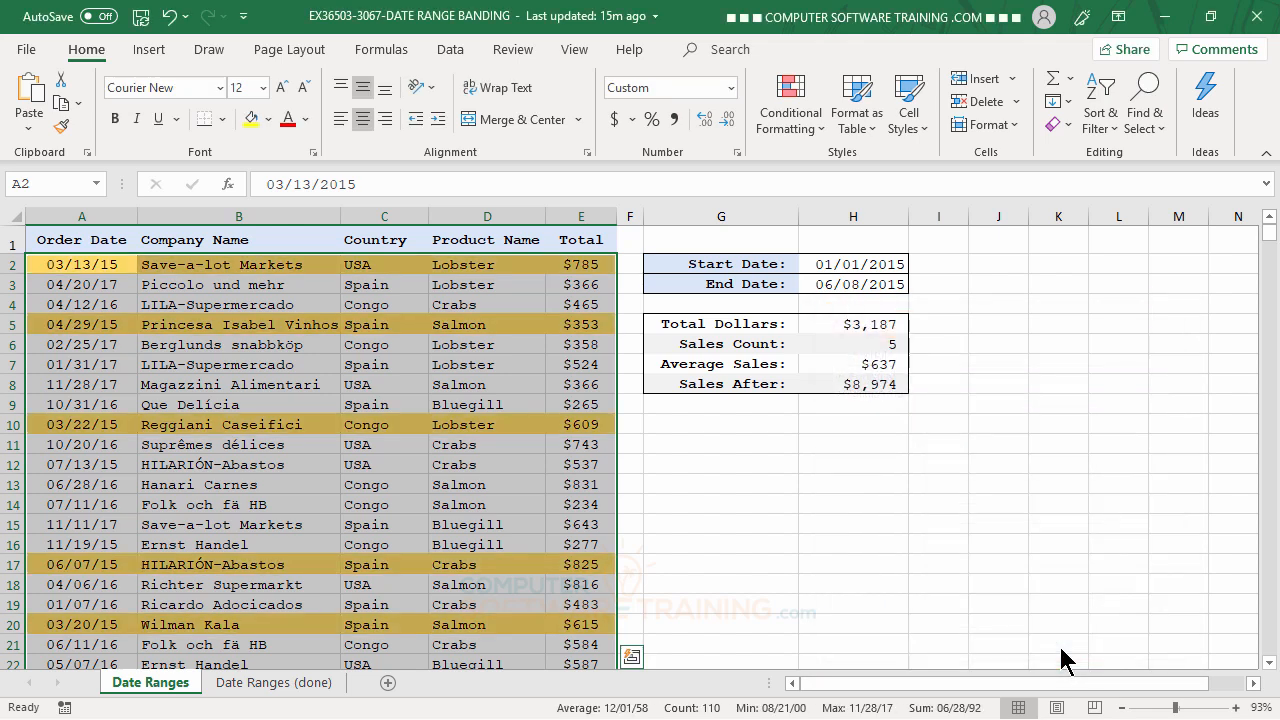
click(374, 447)
scroll(434, 500, down, 1)
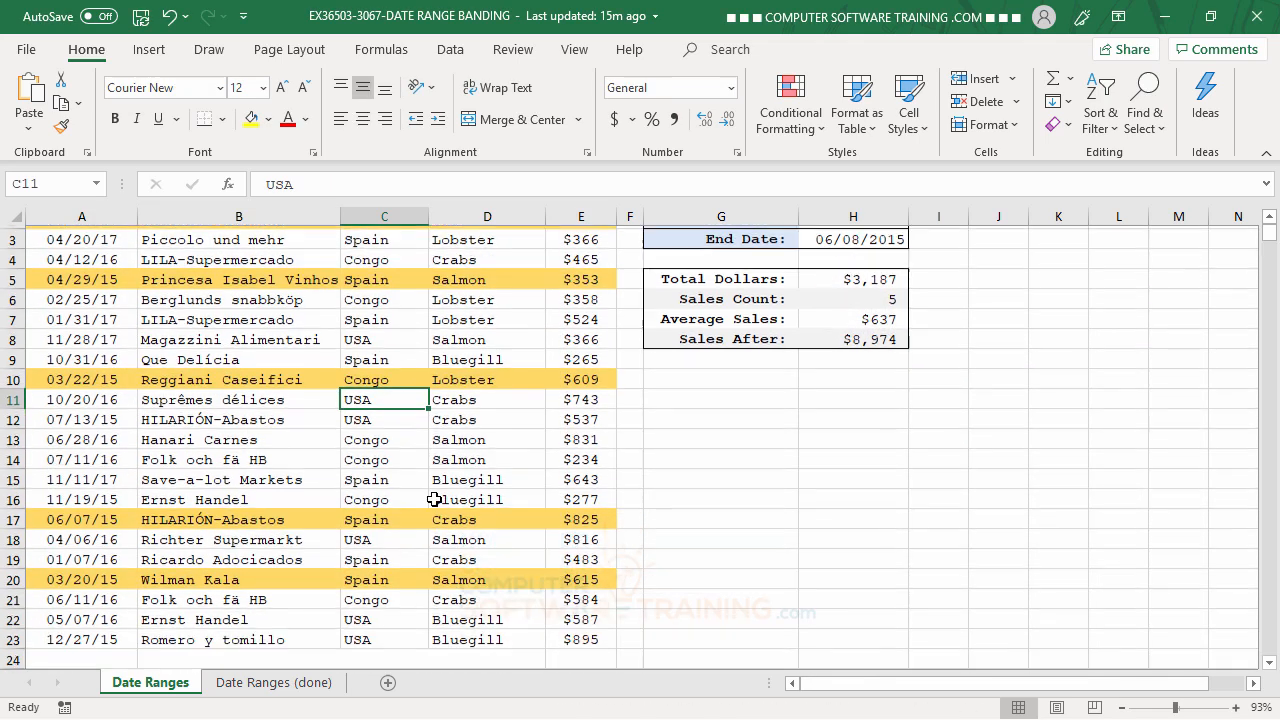
scroll(450, 502, up, 1)
Change the start date in H2 to 01/01/2016 and the end date in H3 to 06/08/2016
click(857, 266)
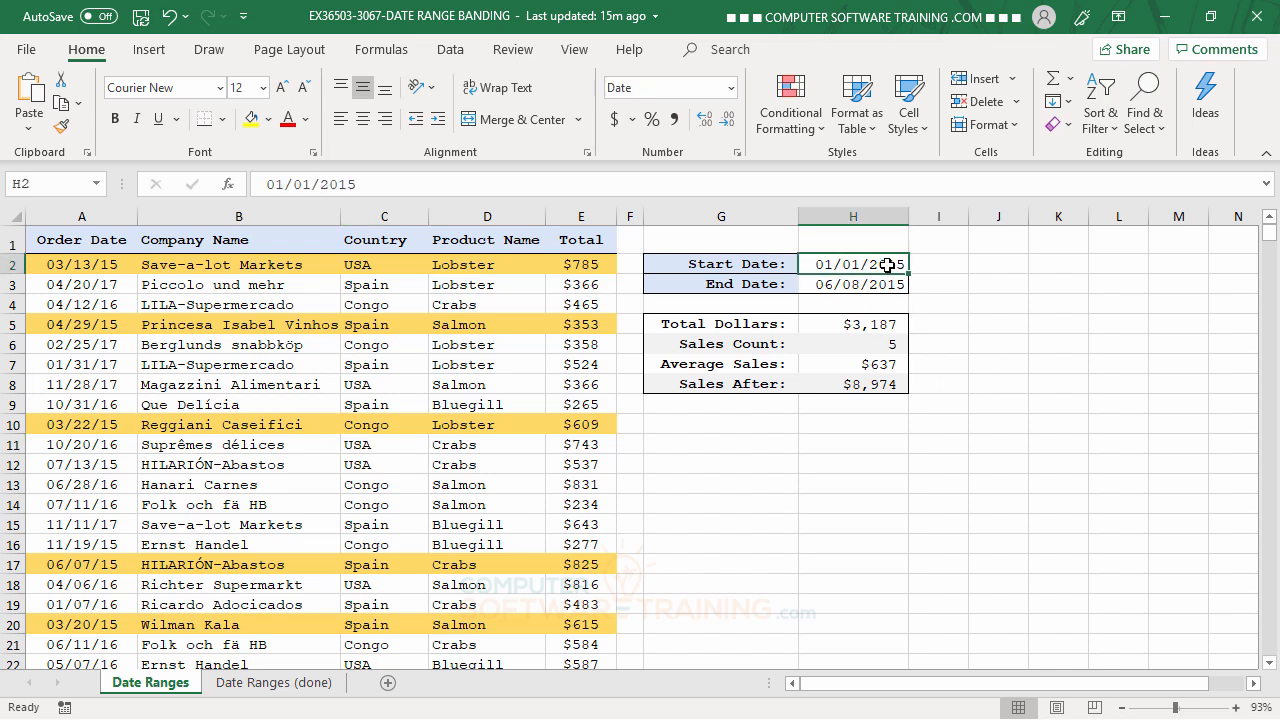
click(391, 184)
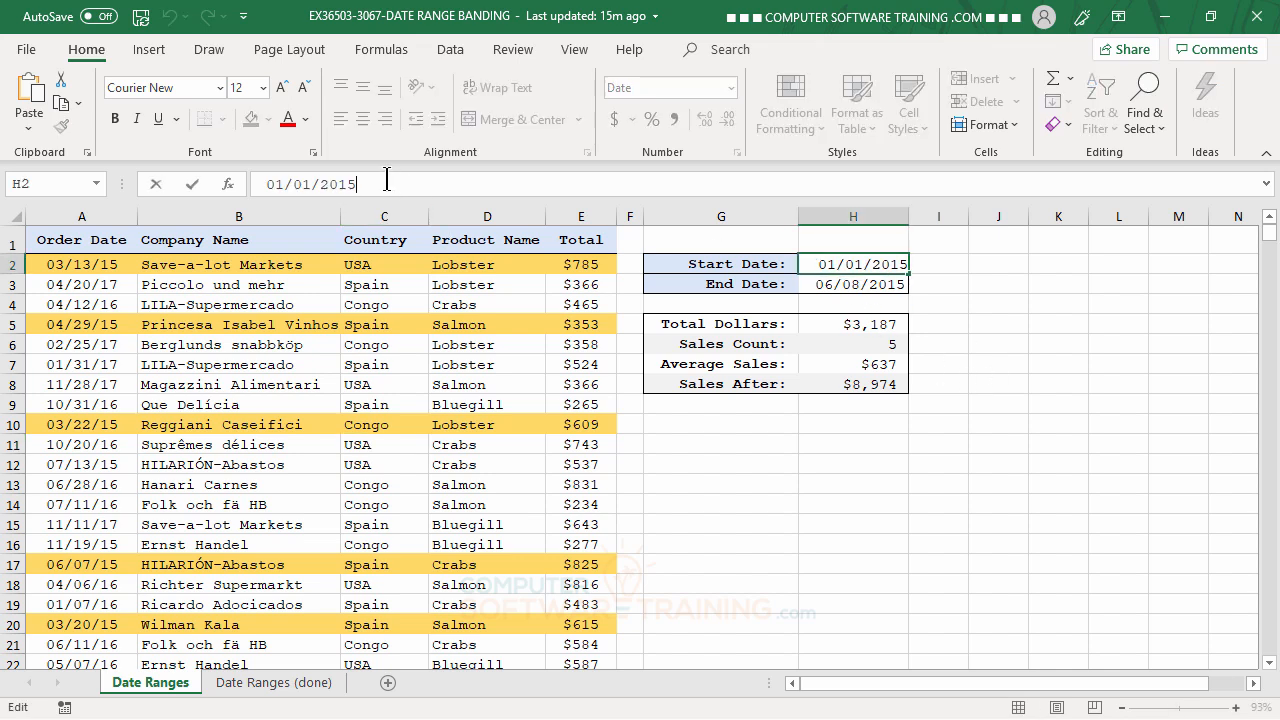
key(BackSpace)
text(6)
key(Return)
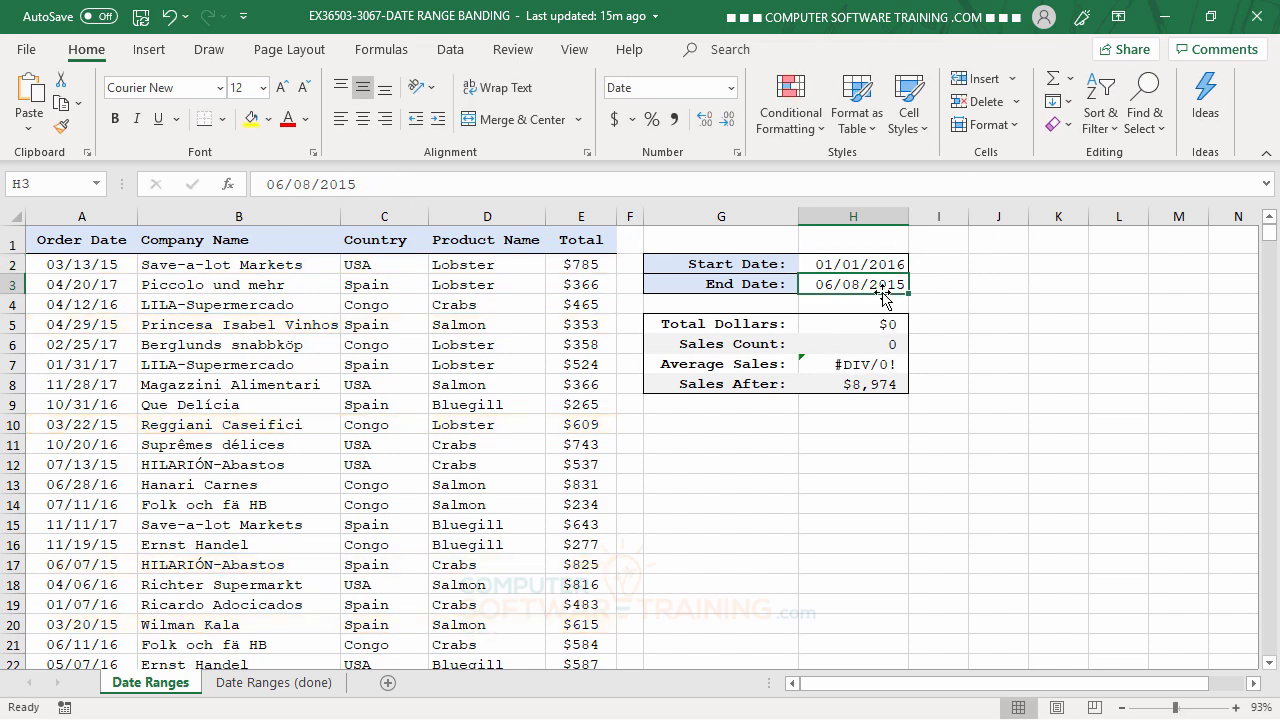
click(387, 184)
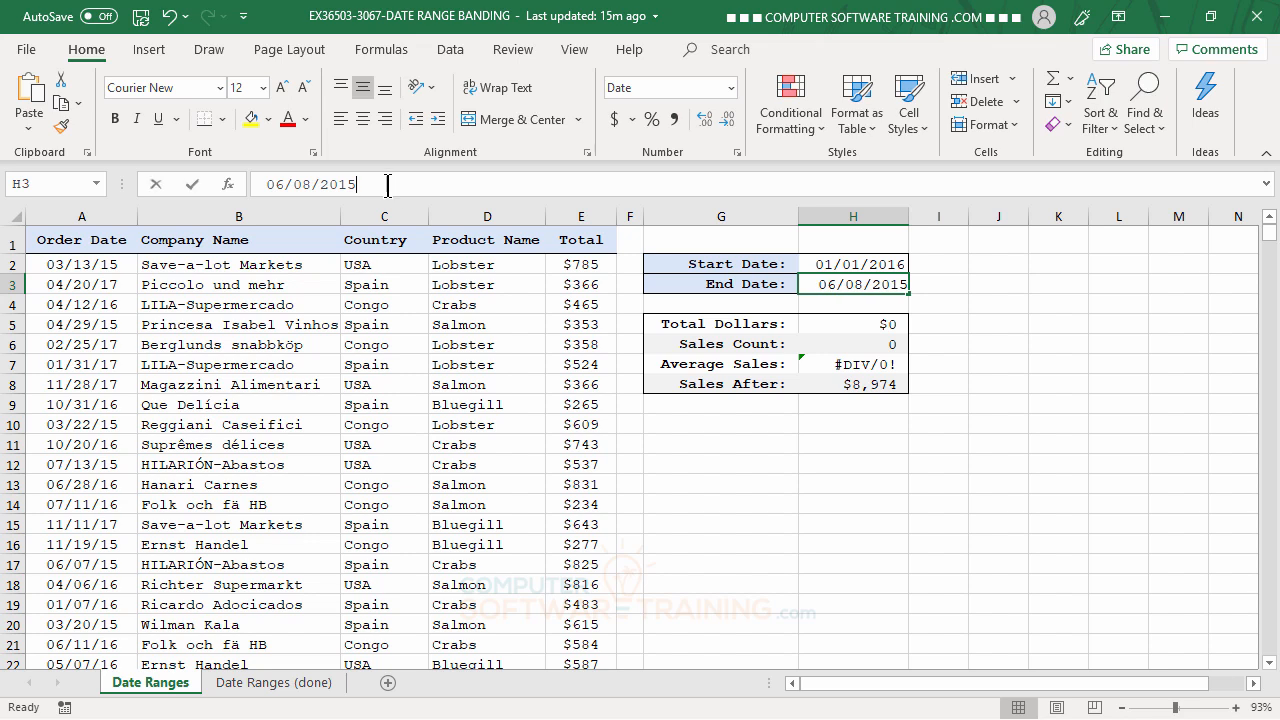
key(BackSpace)
text(6)
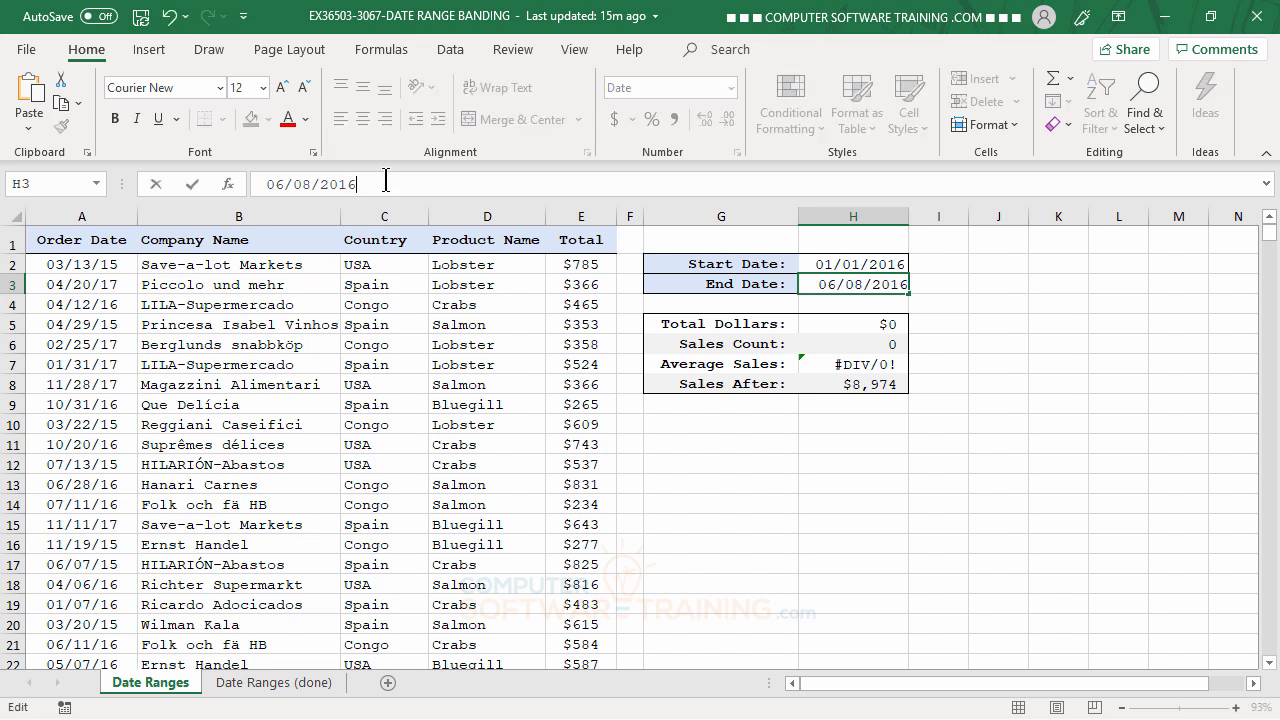
key(Return)
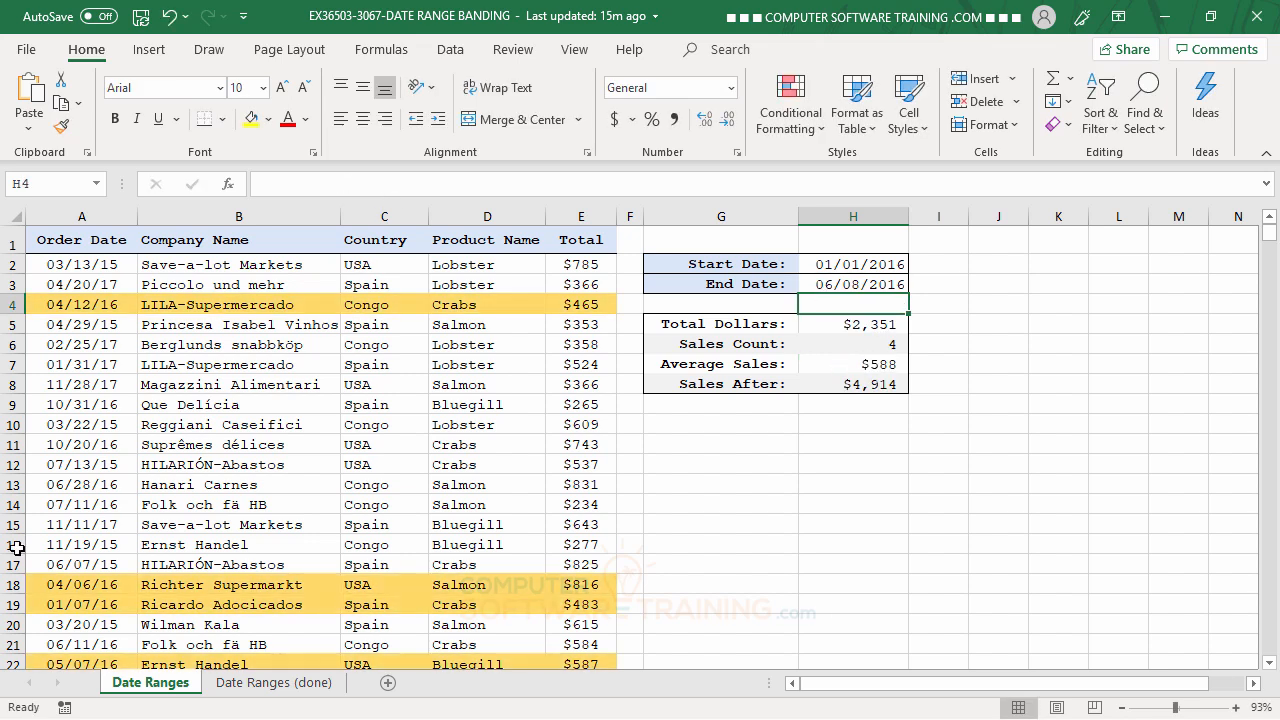
scroll(405, 484, down, 3)
scroll(405, 484, up, 3)
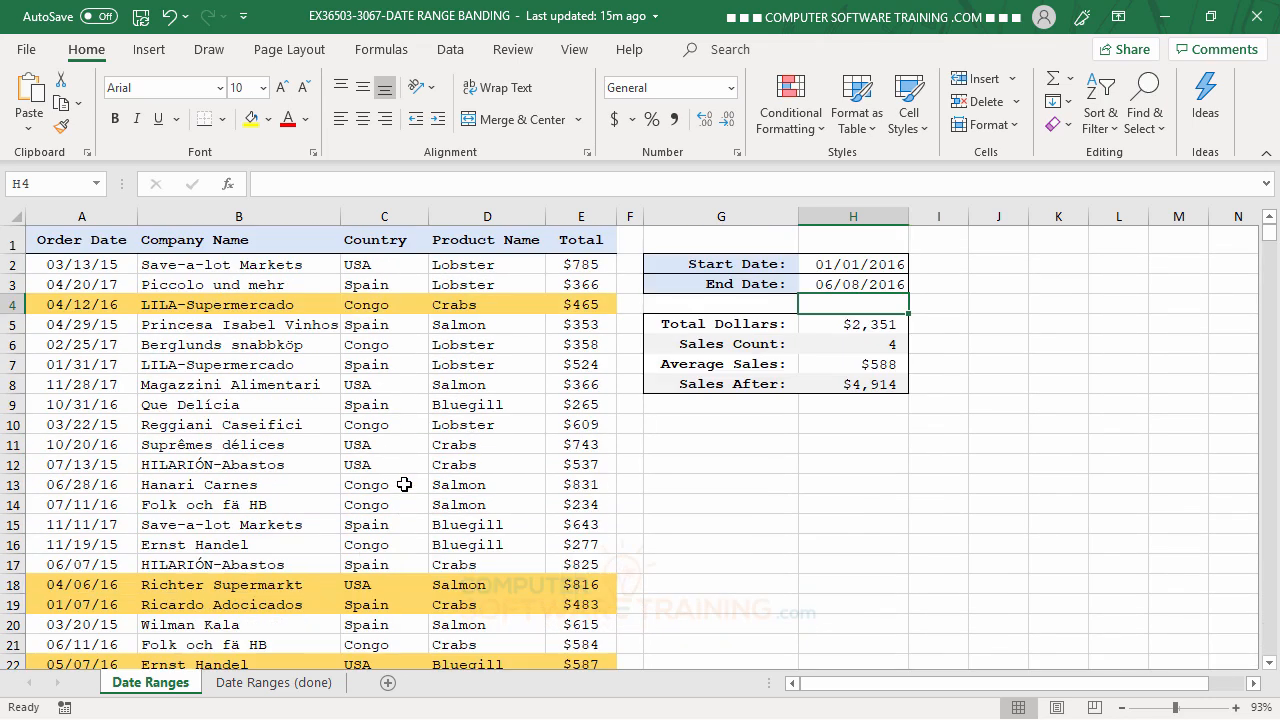